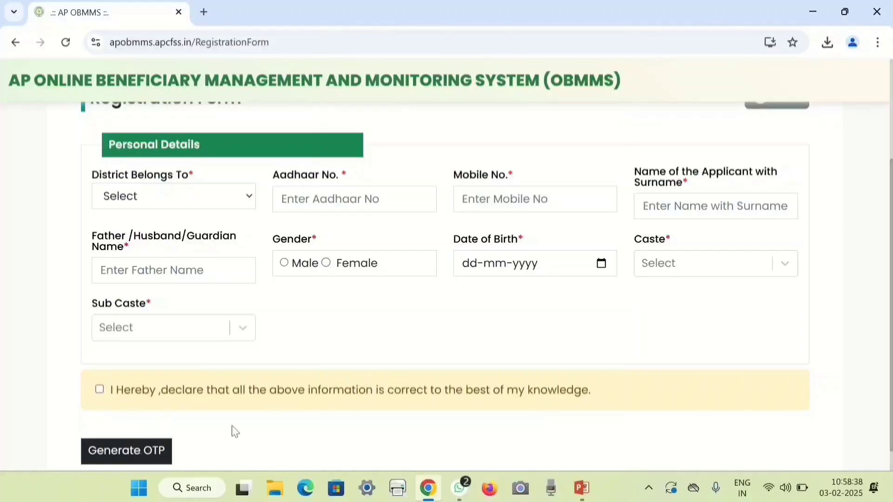
Scroll through the blank registration form, then go back to the AP OBMMS home page.
scroll(265, 420, "down", 1)
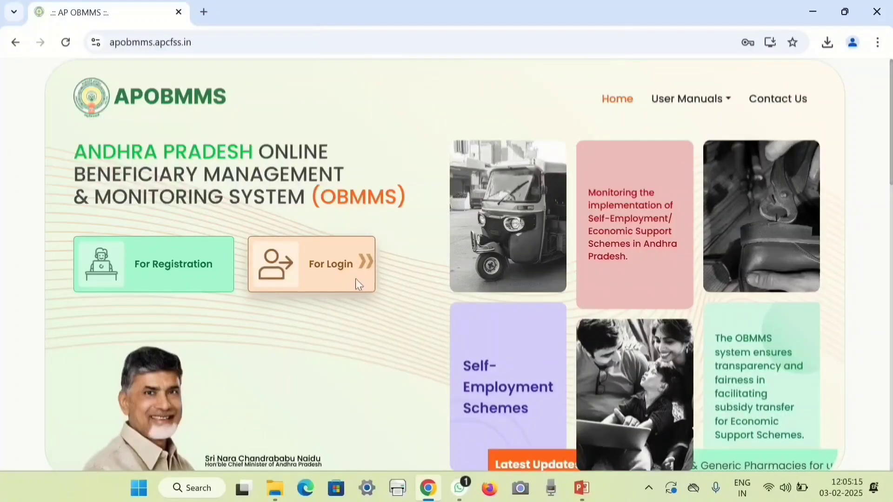
Sign in with the applicant's username, password and the on-screen captcha code.
left_click(358, 283)
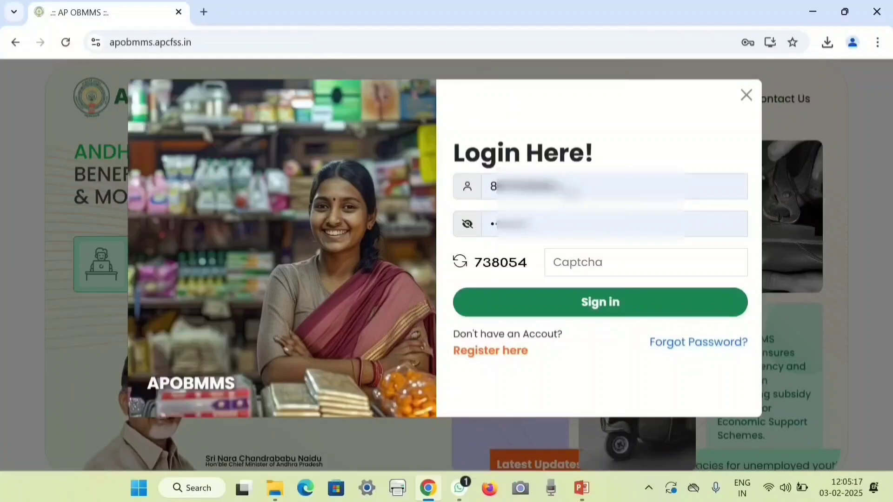
left_click_drag(570, 188, 428, 194)
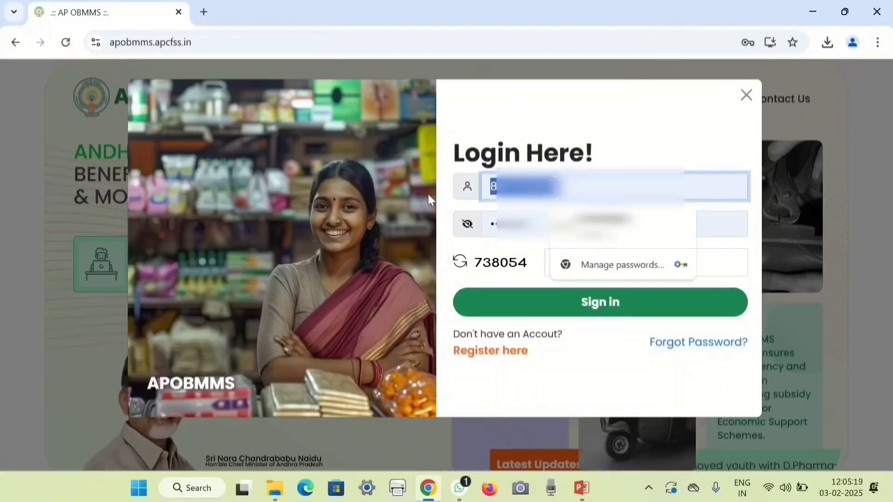
type("8")
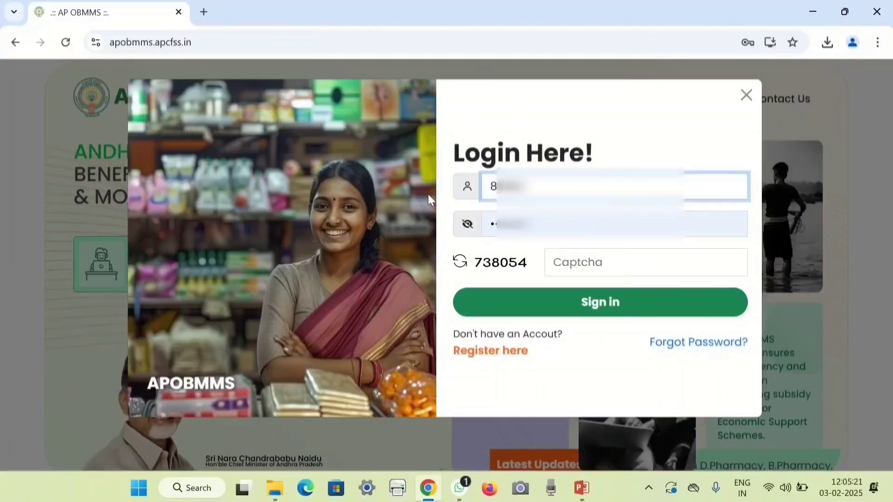
type("****")
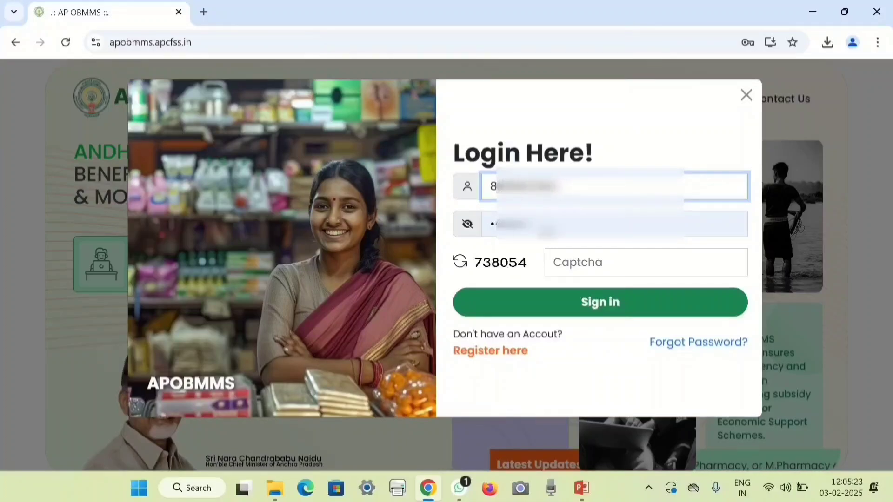
left_click_drag(545, 230, 451, 233)
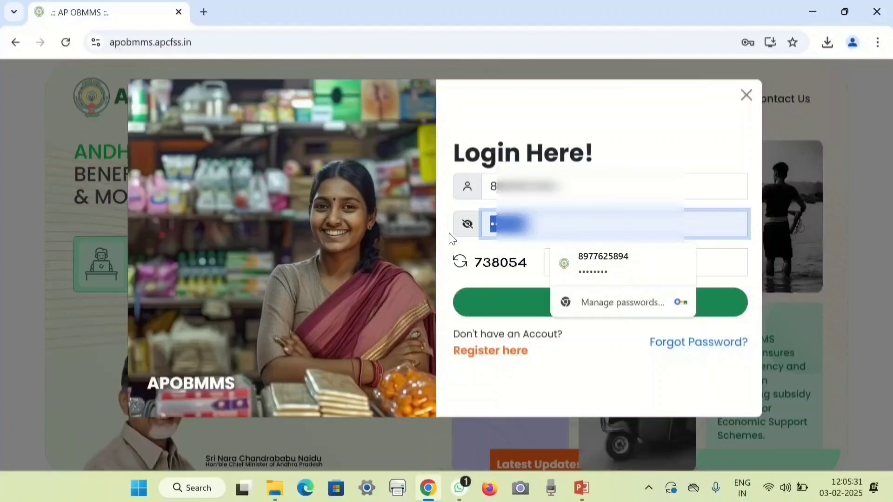
type("•••")
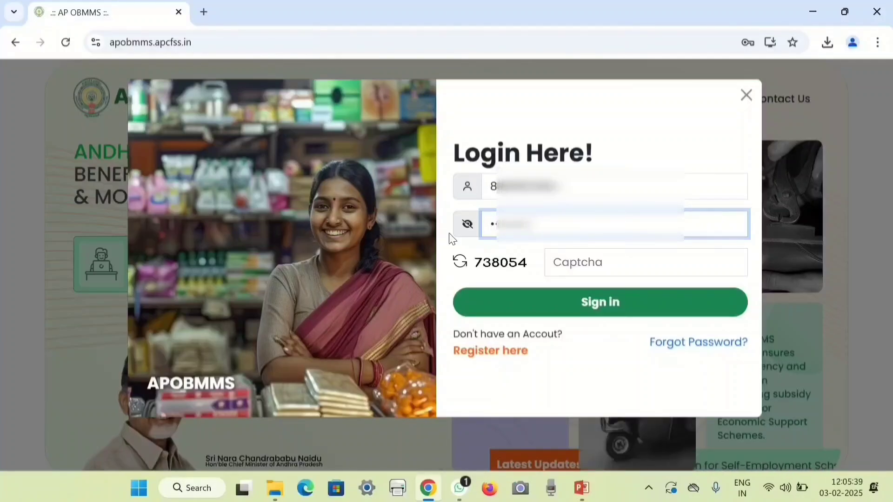
left_click(610, 262)
type("738054")
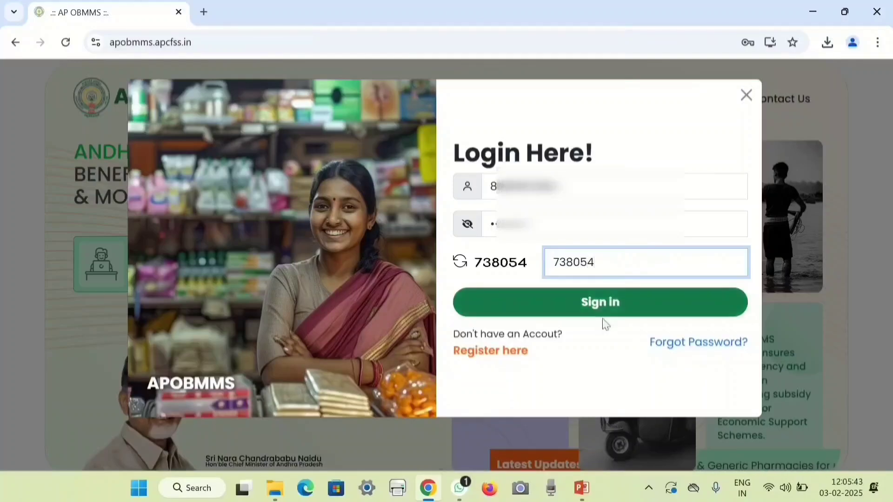
left_click(605, 303)
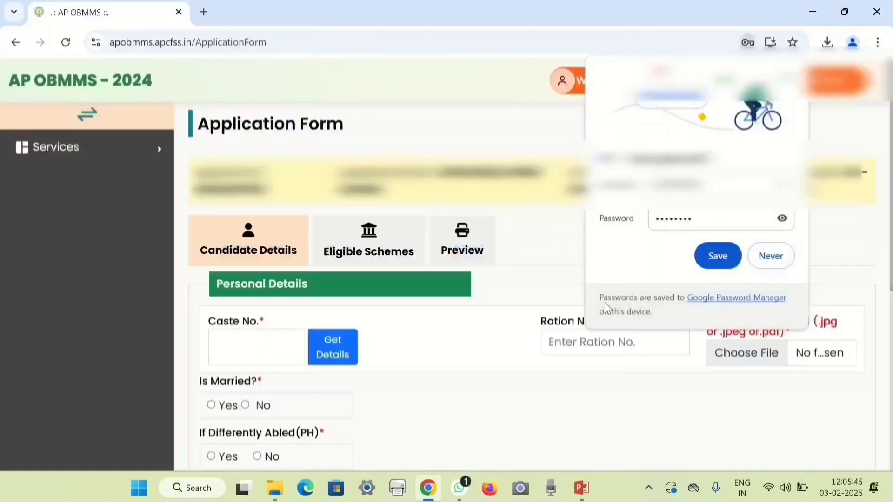
Decline Chrome's password save, then review Candidate Details down to Communication Details and Save & Continue.
left_click(784, 261)
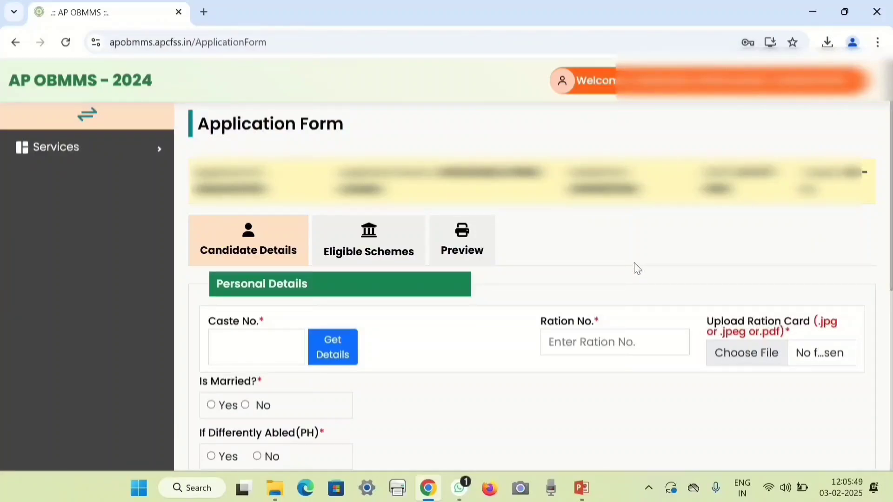
scroll(634, 264, "down", 1)
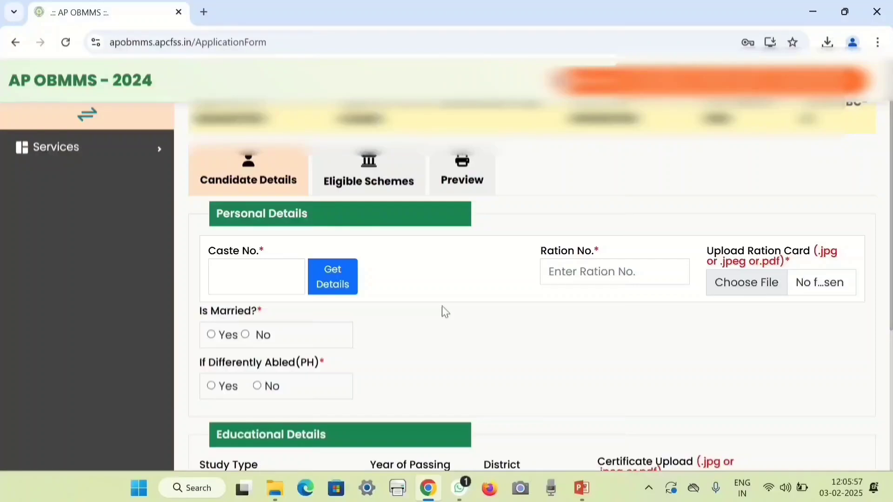
scroll(568, 317, "down", 2)
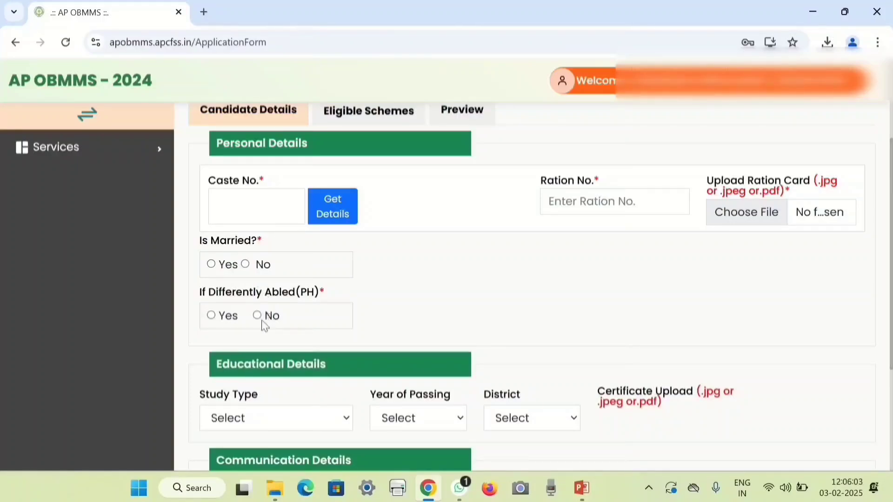
scroll(380, 317, "down", 3)
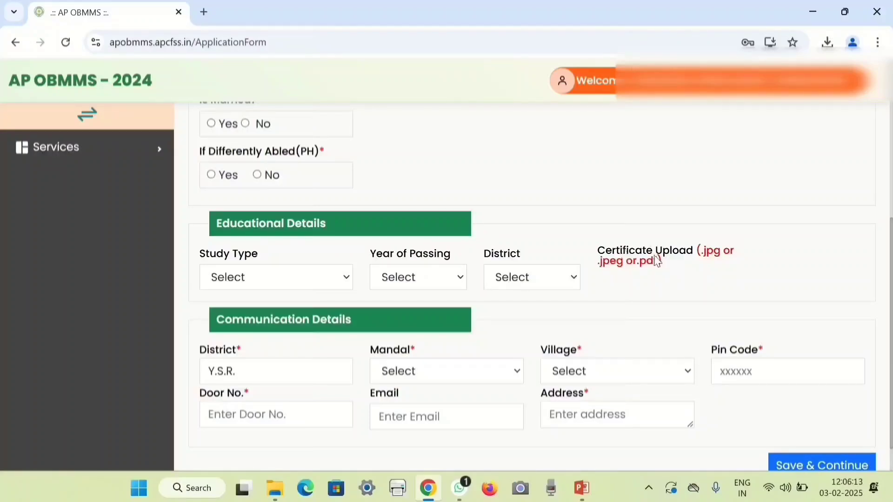
scroll(649, 272, "down", 1)
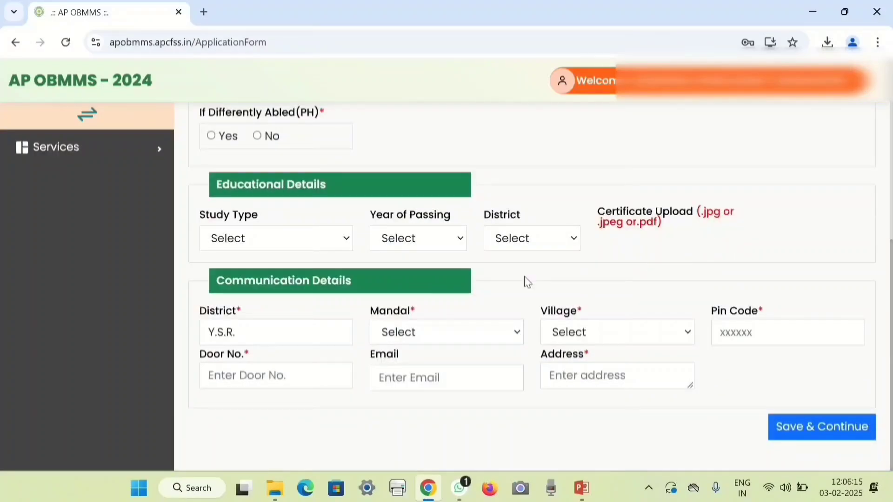
Save the Candidate Details and move on to the Eligible Schemes tab.
left_click(801, 437)
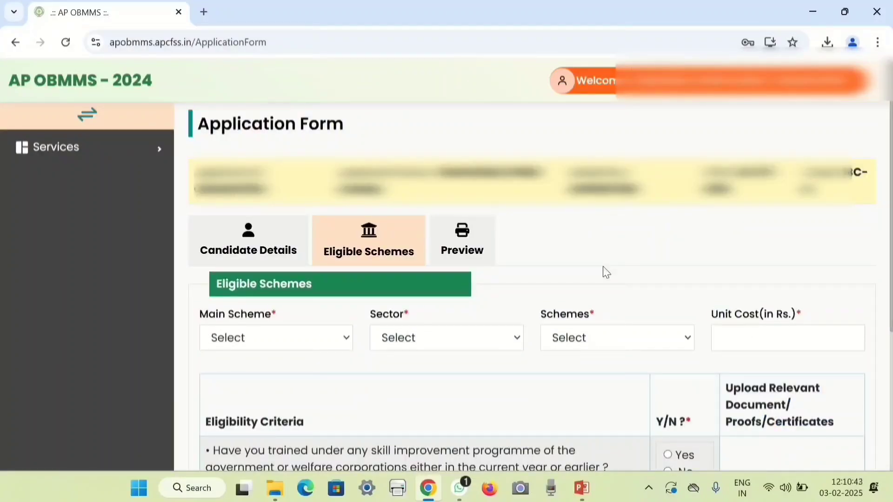
scroll(606, 272, "down", 5)
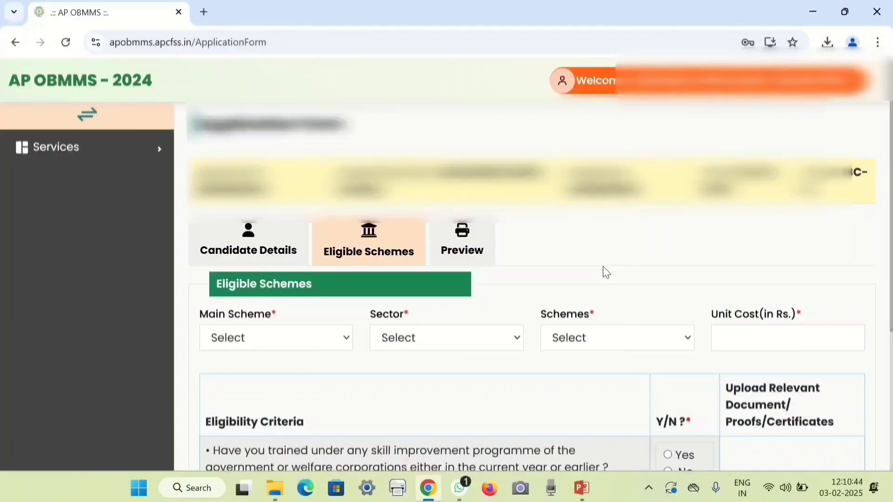
scroll(582, 274, "up", 2)
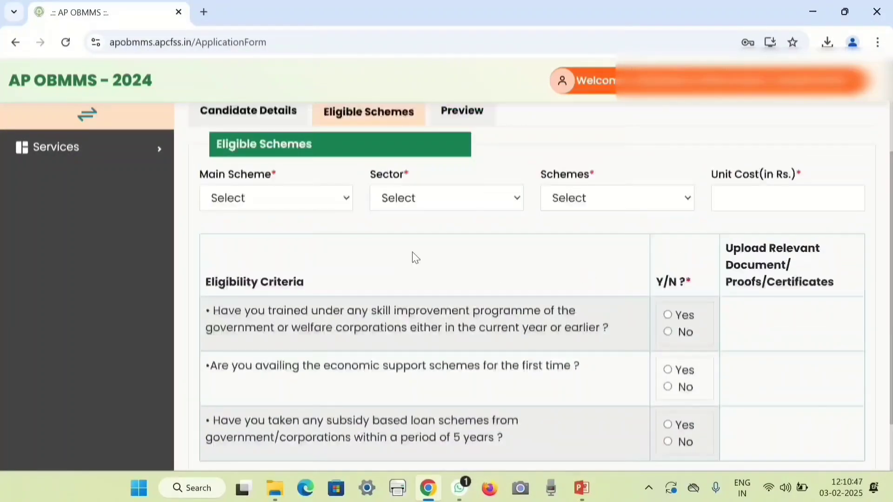
Set Main Scheme to Self Employment Schemes and Sector to Business.
left_click(295, 203)
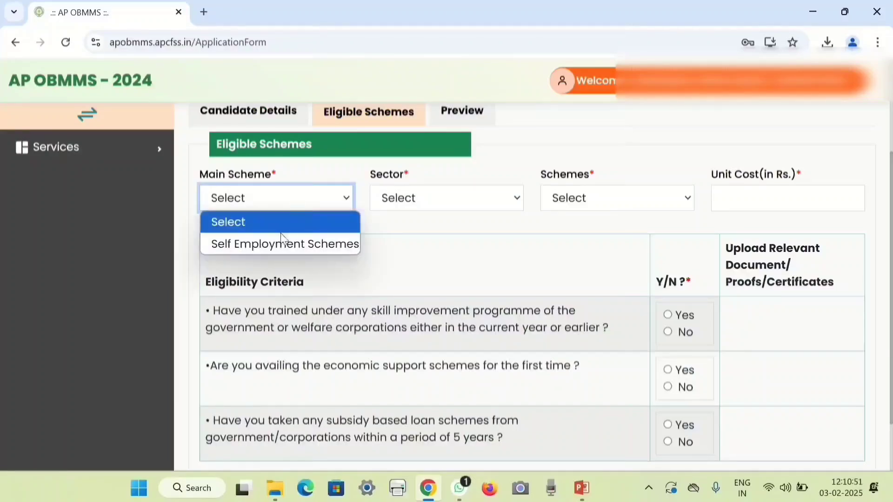
left_click(268, 253)
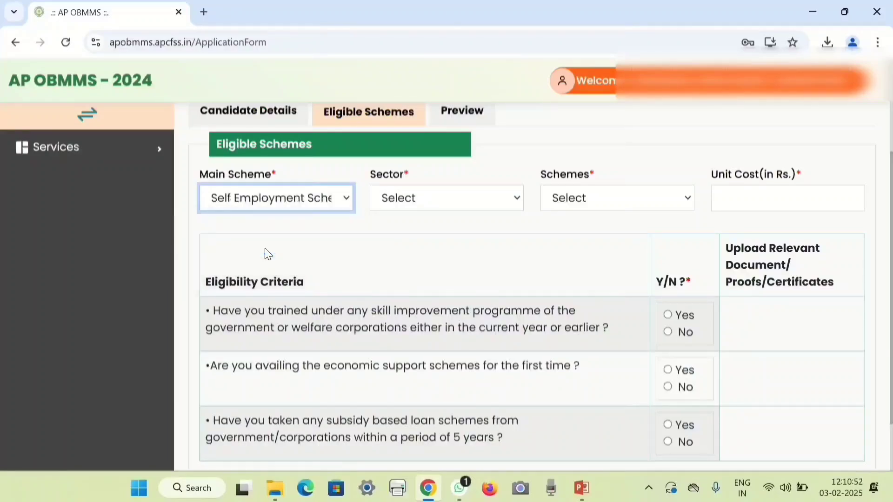
left_click(419, 207)
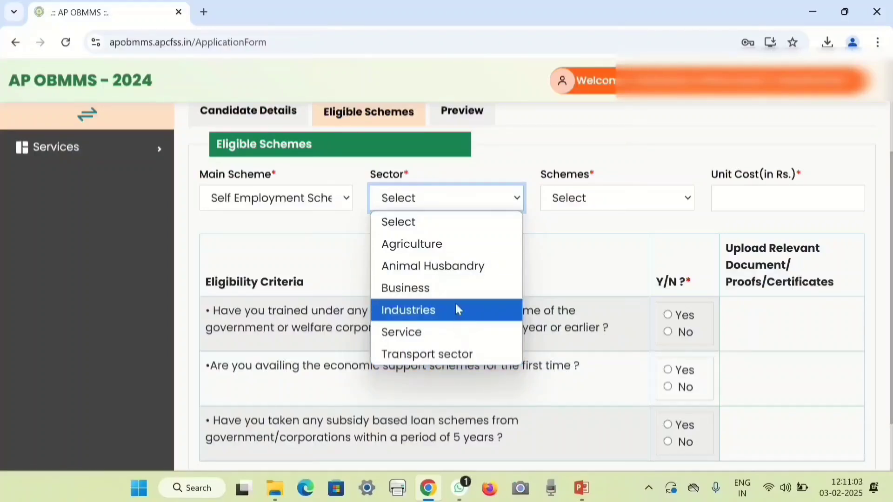
left_click(600, 201)
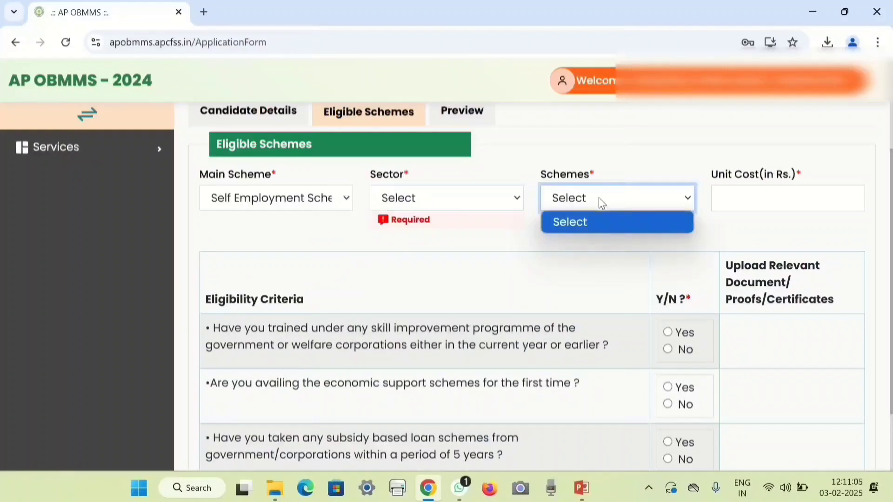
left_click(454, 200)
left_click(426, 287)
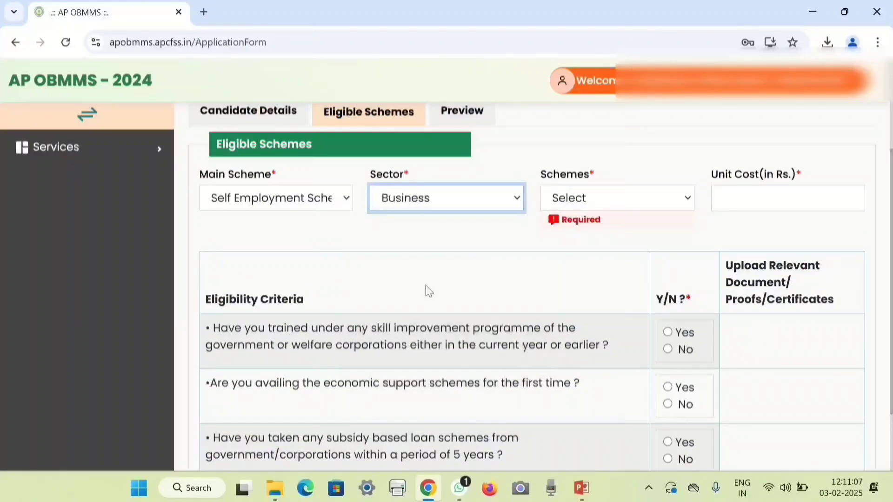
Look through the Business scheme list and the unit cost field, then scroll to the eligibility questions.
left_click(582, 203)
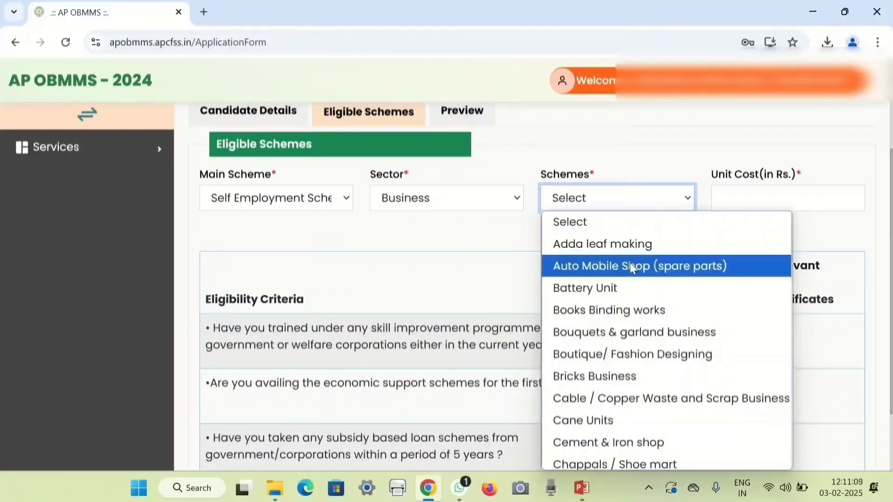
scroll(632, 263, "down", 3)
scroll(644, 291, "down", 9)
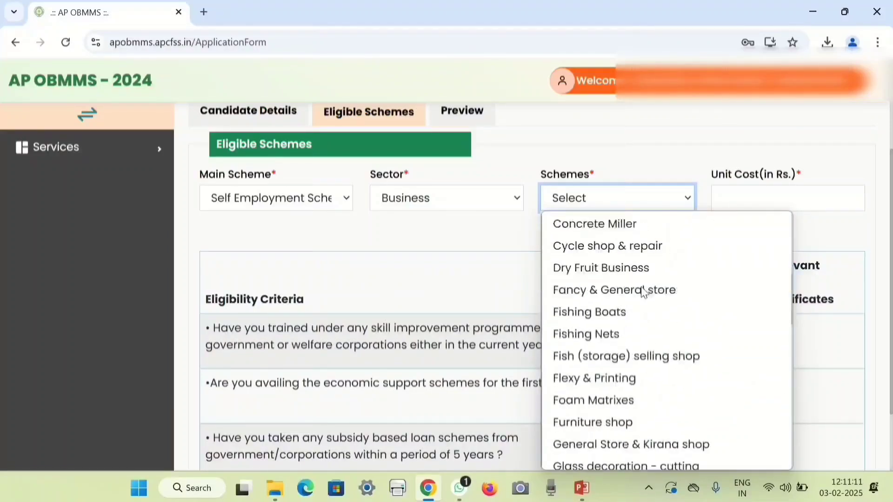
left_click(460, 234)
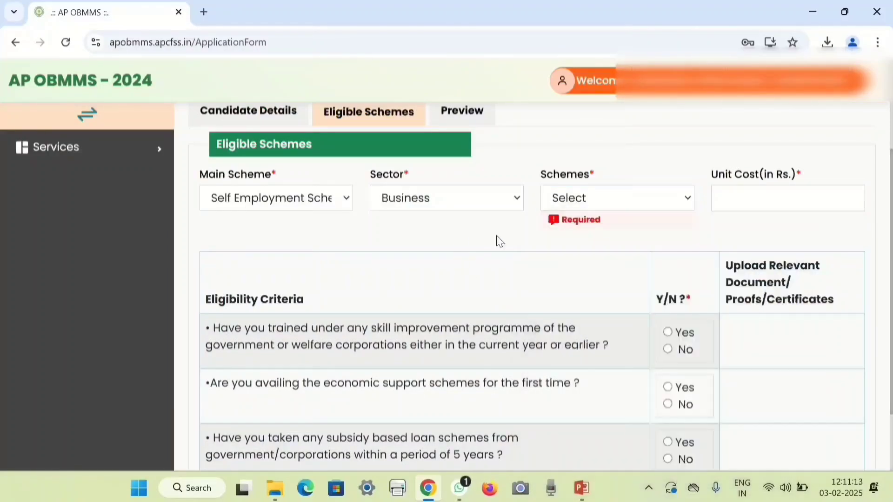
left_click(735, 203)
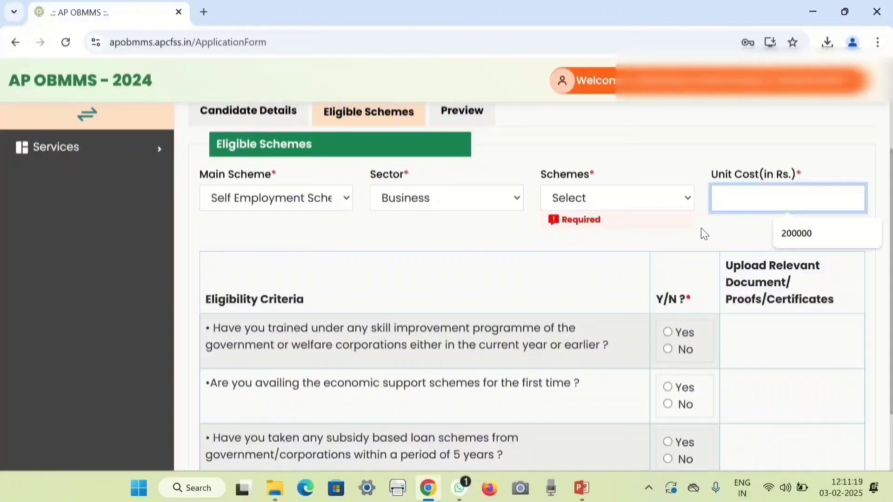
left_click(699, 229)
scroll(683, 232, "down", 1)
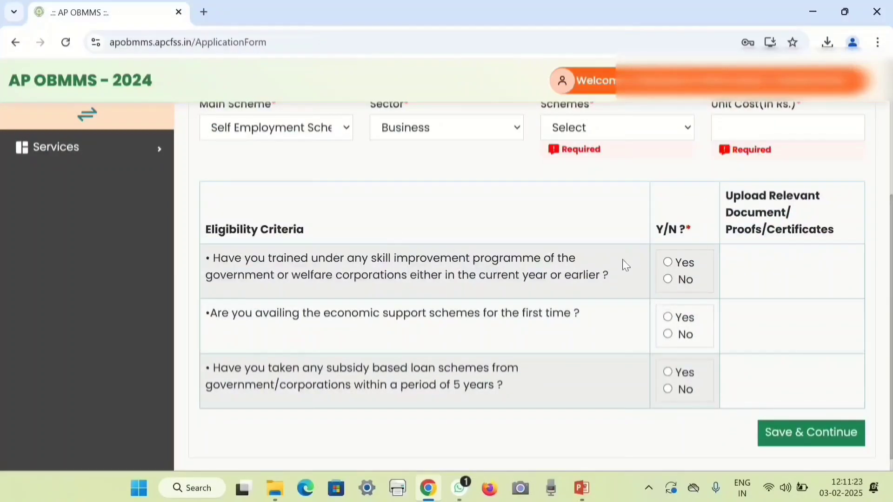
Answer No to the skill training, first-time support and subsidy loan questions, then Save & Continue.
left_click(670, 282)
left_click(668, 334)
left_click(668, 389)
left_click(669, 281)
left_click(668, 334)
left_click(668, 390)
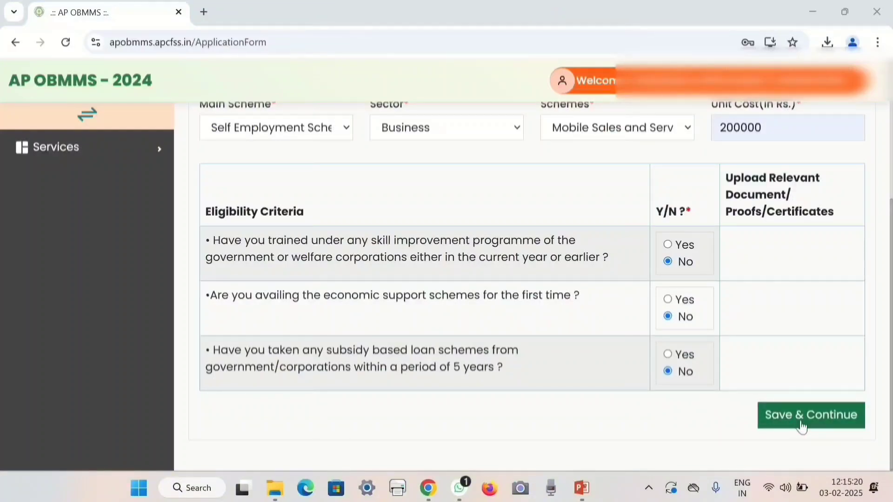
left_click(801, 426)
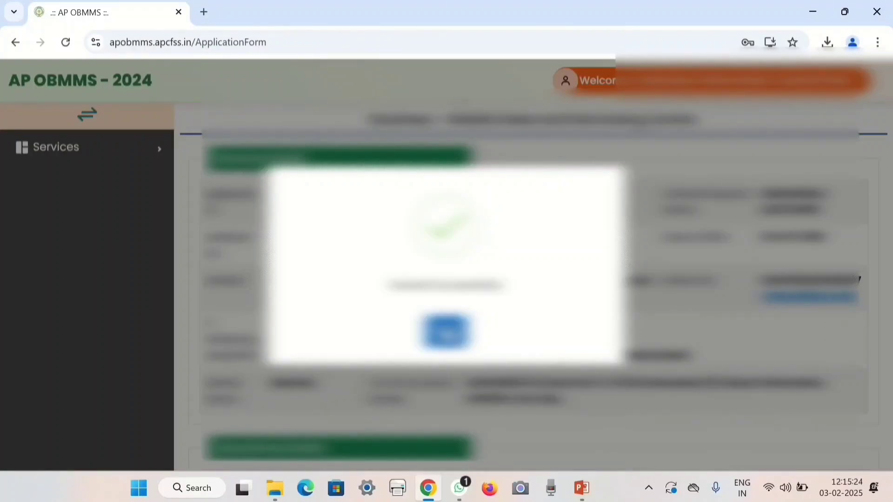
Dismiss the save message, submit the application, confirm Yes and acknowledge the success message.
left_click(449, 332)
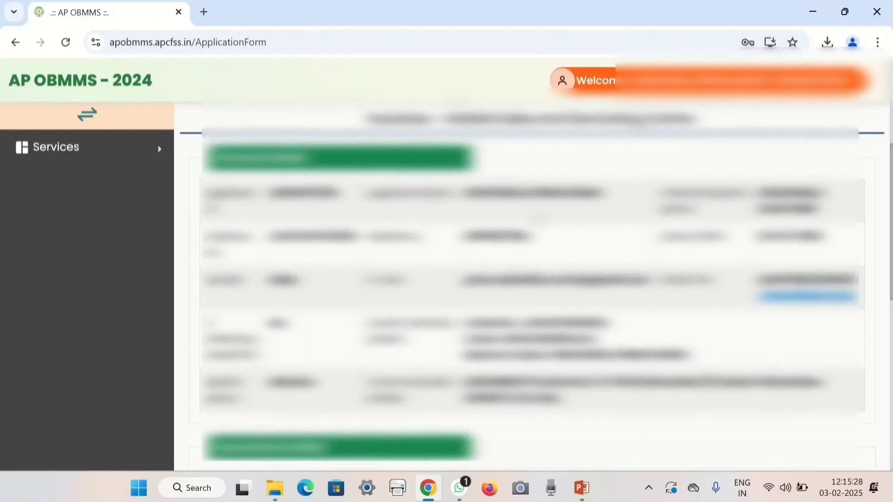
scroll(539, 212, "down", 10)
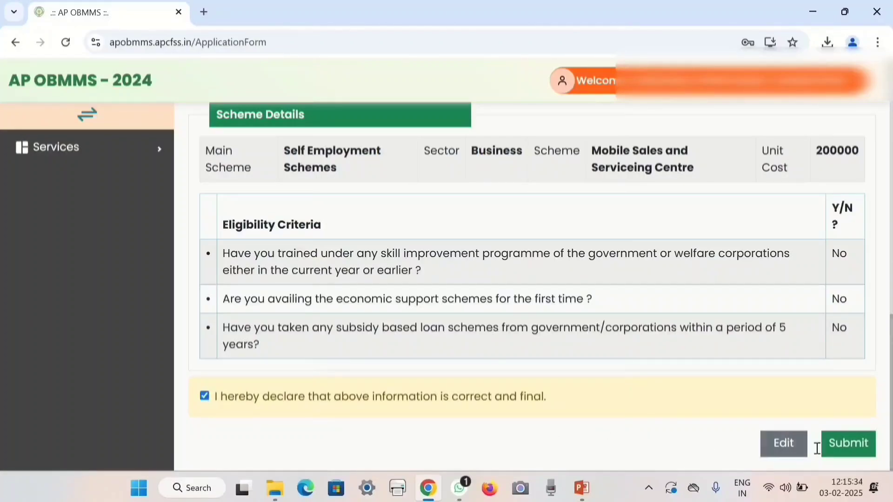
left_click(848, 444)
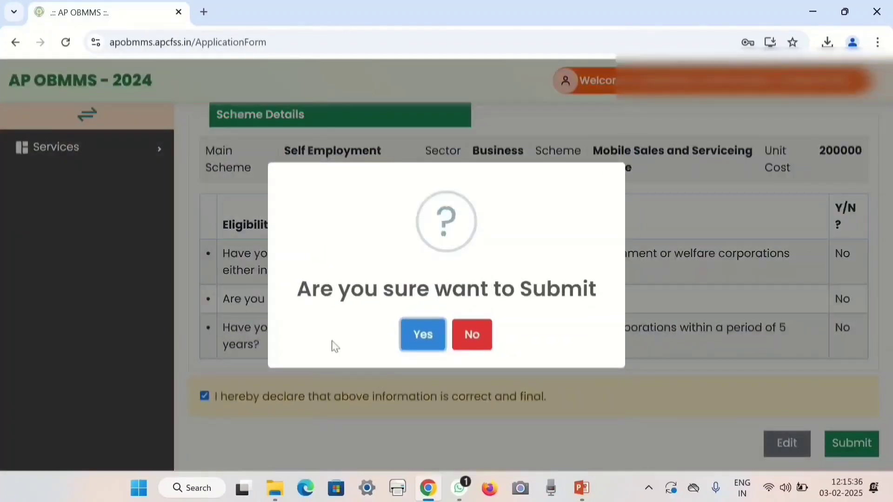
left_click(423, 335)
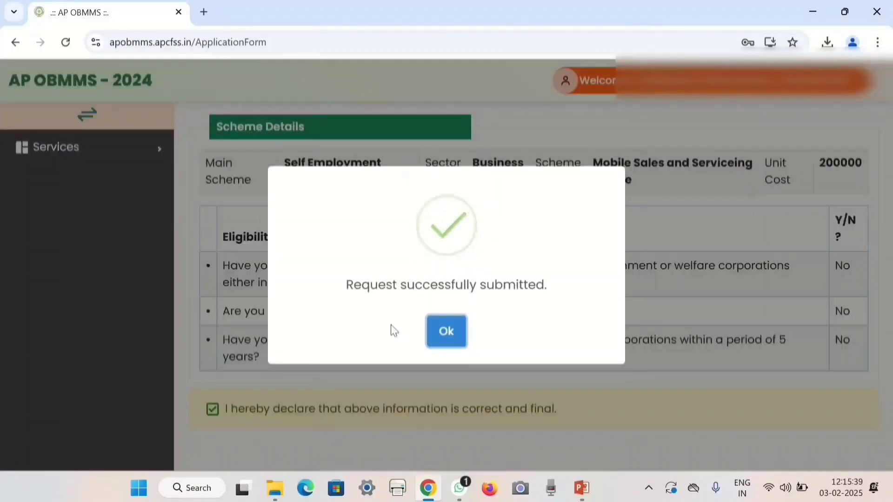
left_click(447, 336)
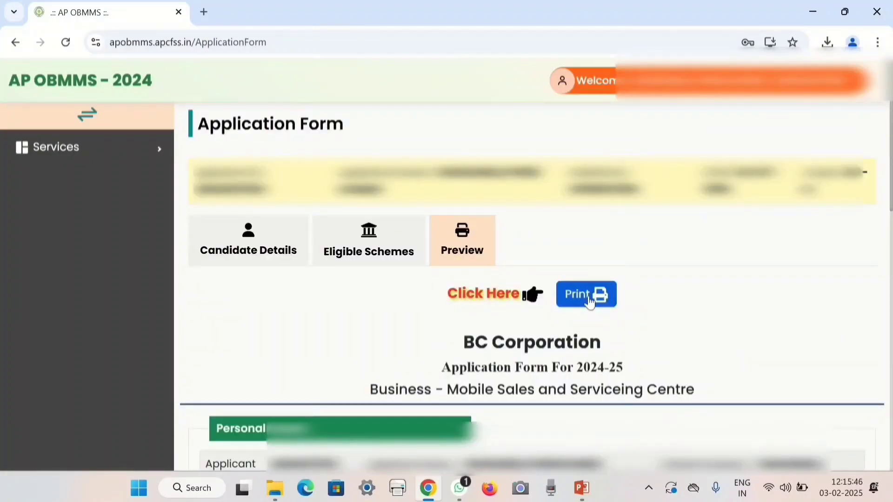
Open the print preview of the submitted BC Corporation 2024-25 application form.
left_click(590, 303)
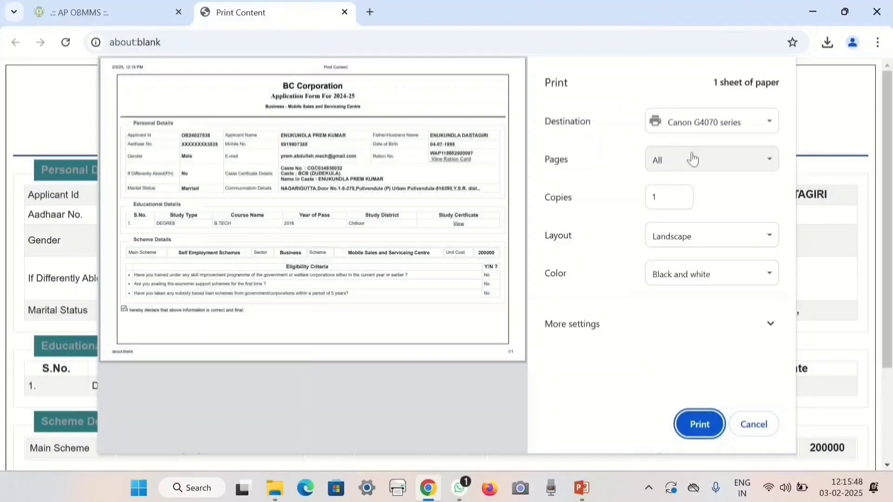